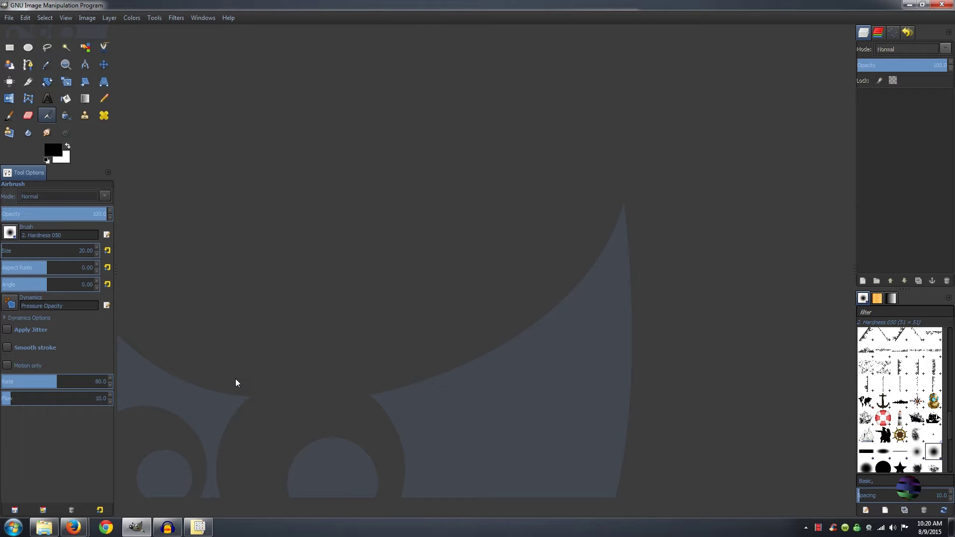
Step: Open Winter_storm_at_Bryce_Canyon.jpg from the Recently Used list
click(9, 19)
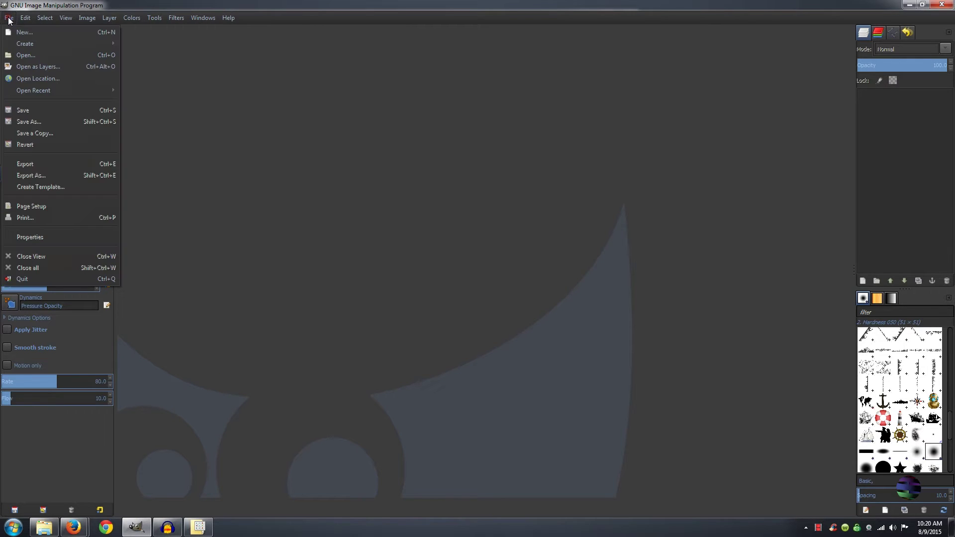
click(26, 67)
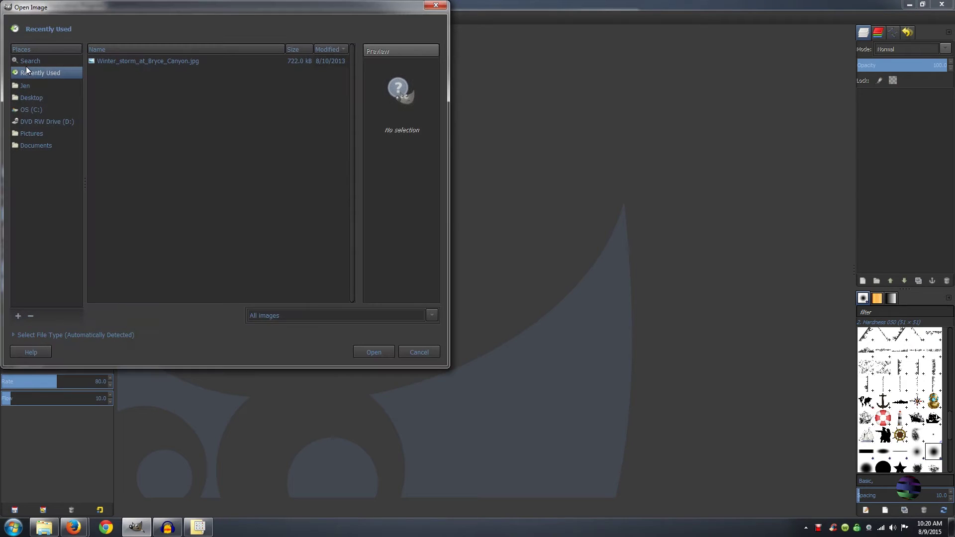
click(139, 61)
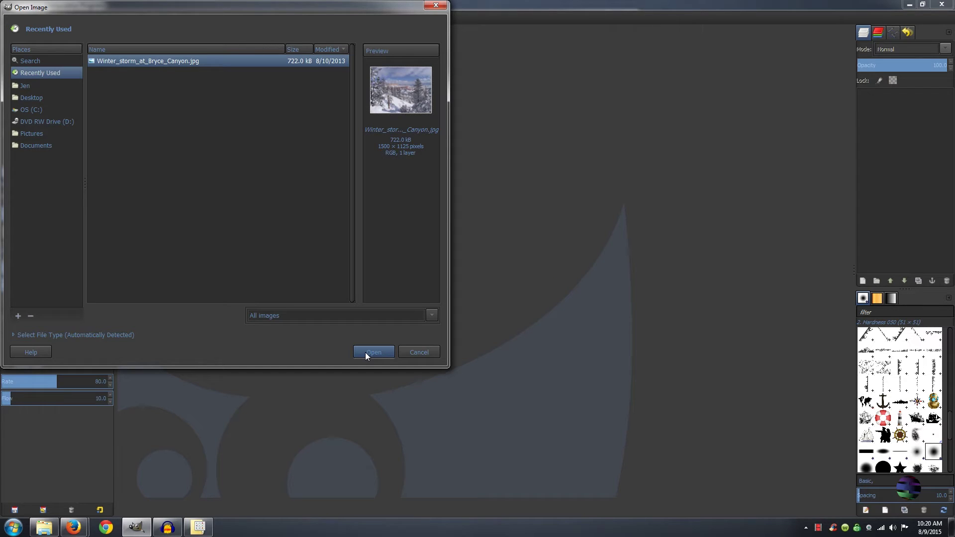
click(366, 353)
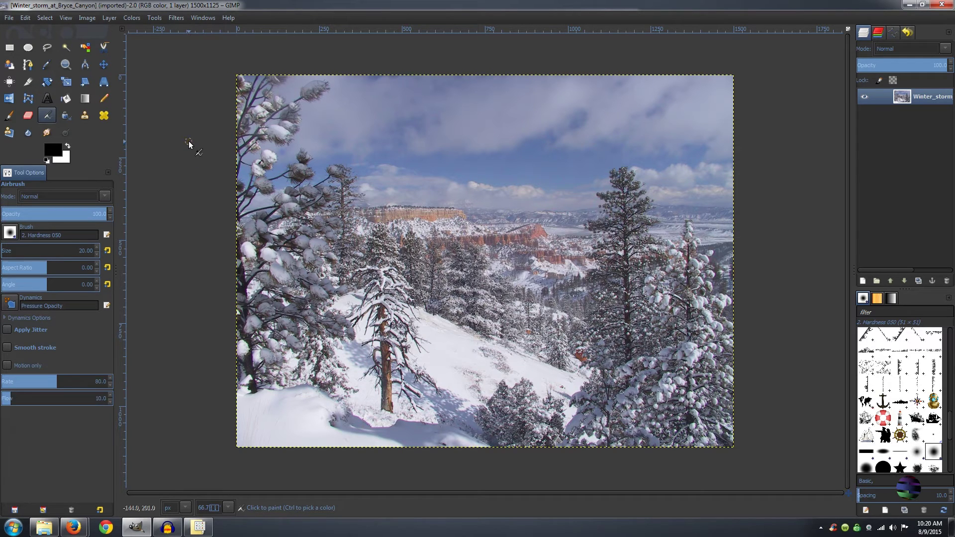
Step: With Fuzzy Select, select the upper sky, the sky beside the left trees and the central cloud band
click(65, 49)
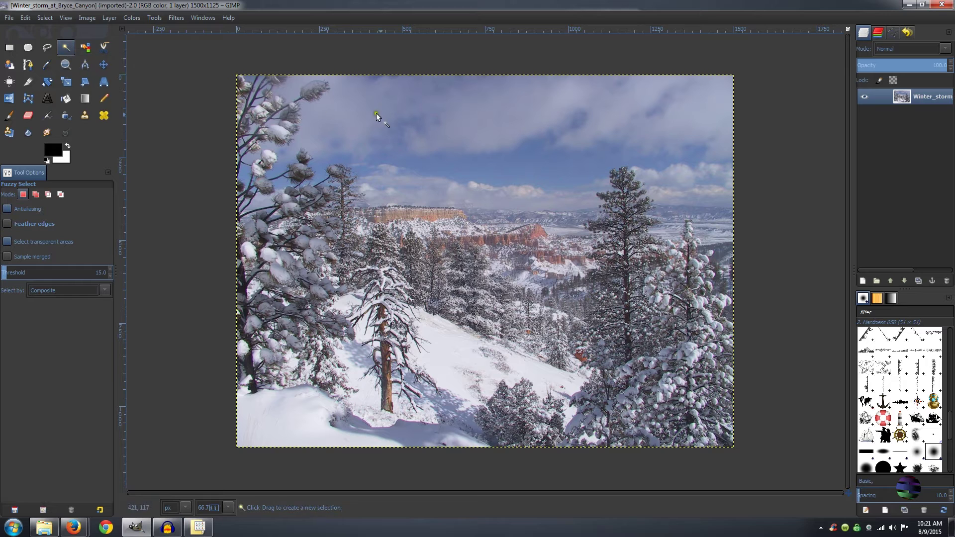
click(339, 114)
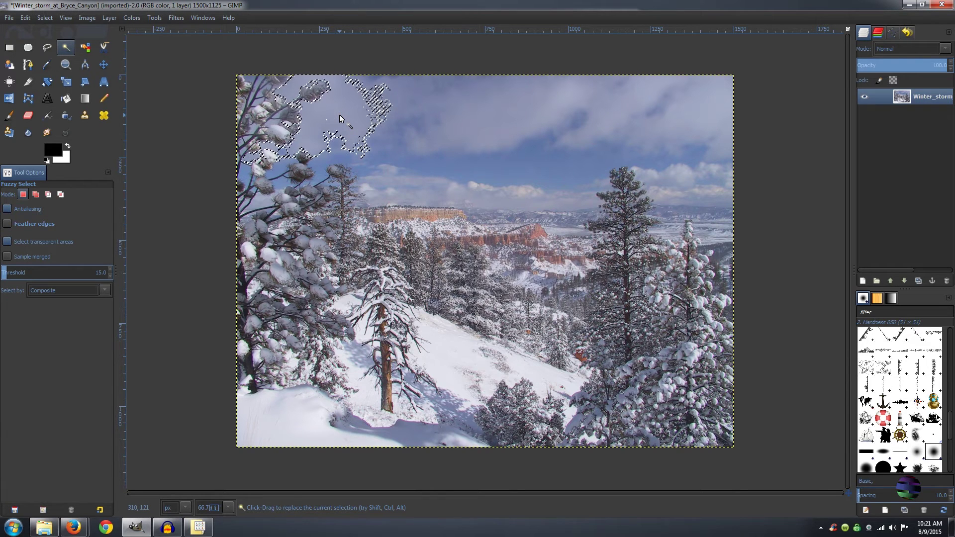
click(417, 127)
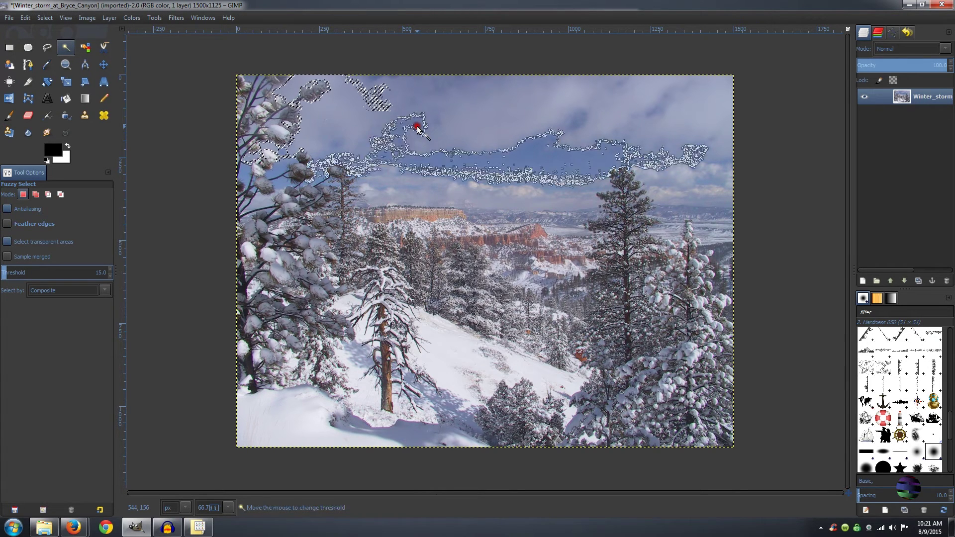
shift+click(363, 116)
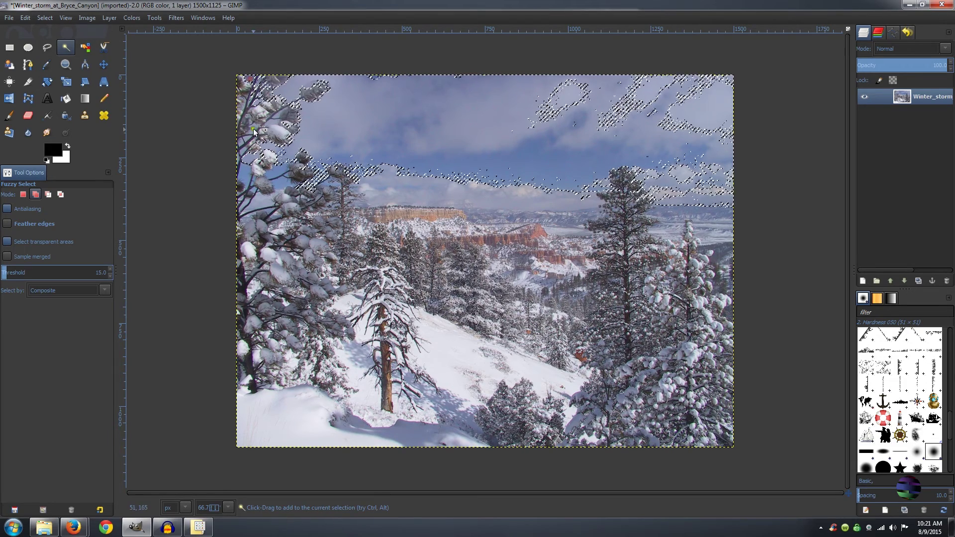
drag(251, 126, 248, 142)
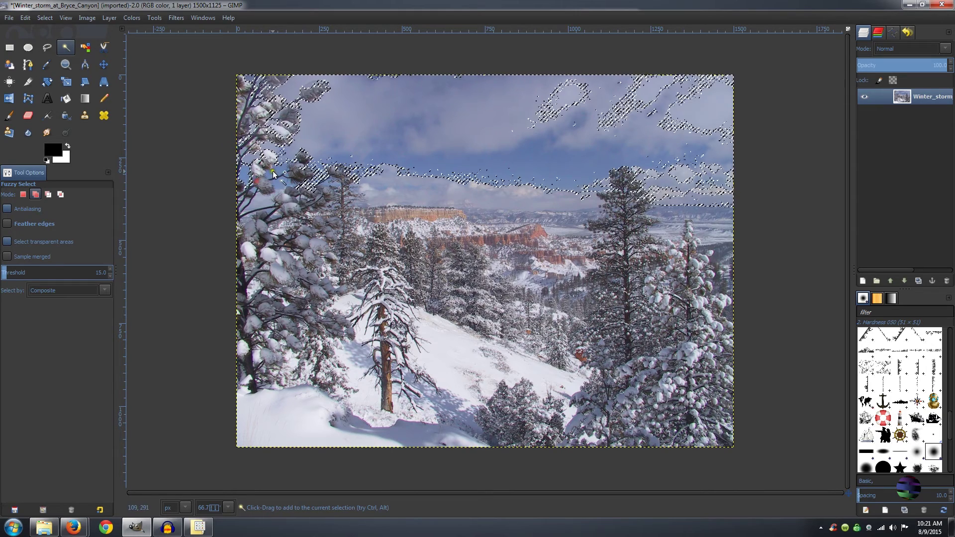
click(366, 174)
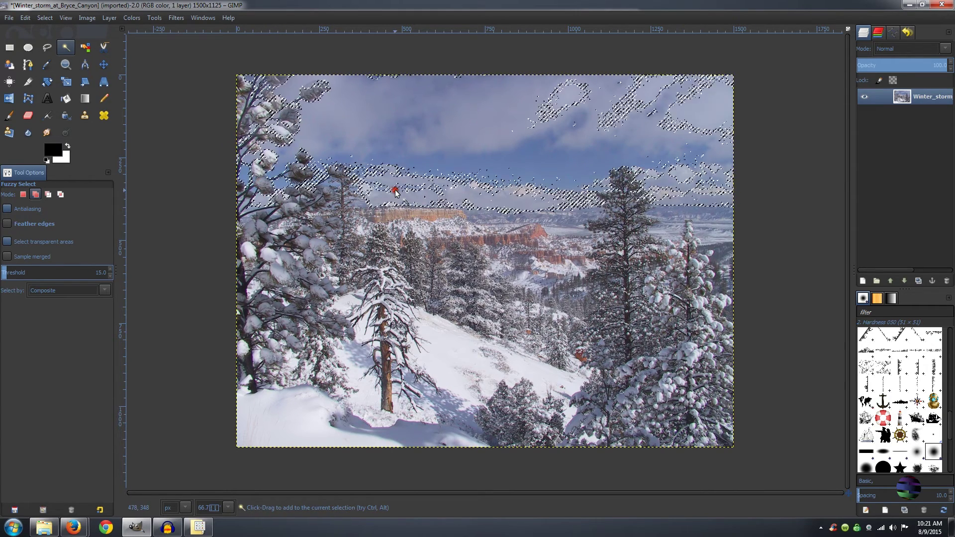
drag(366, 175, 395, 197)
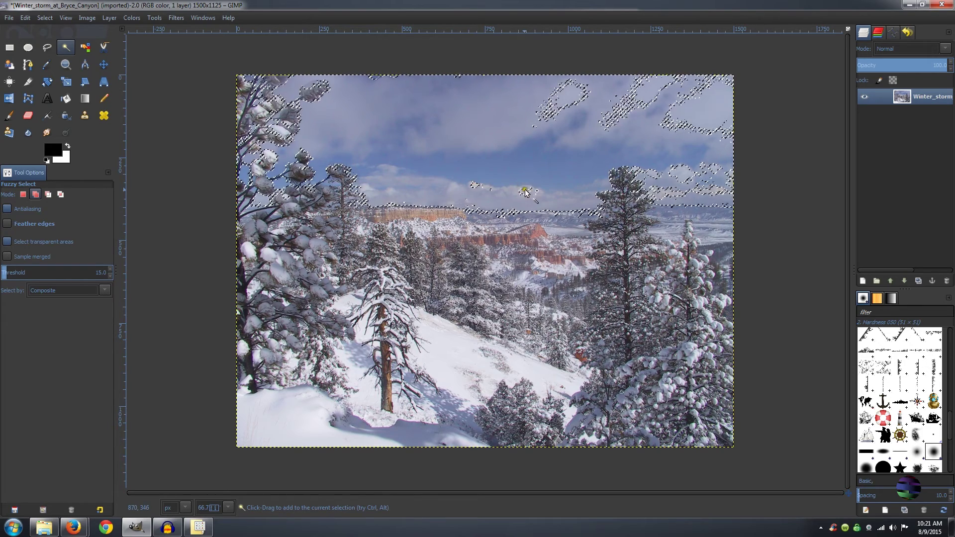
Step: Add the small clouds, the right-side clouds and the horizon sky along the tree edges
drag(524, 189, 536, 196)
click(480, 186)
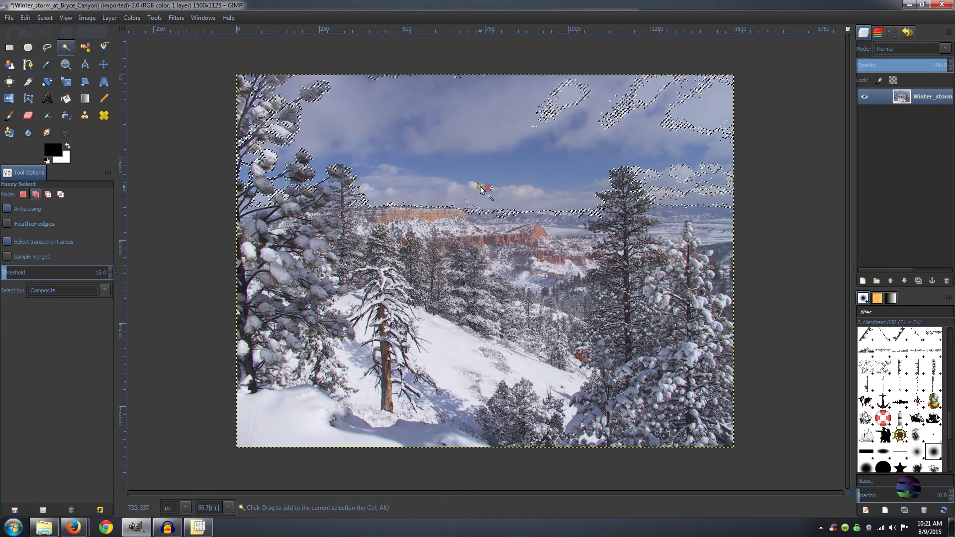
click(476, 205)
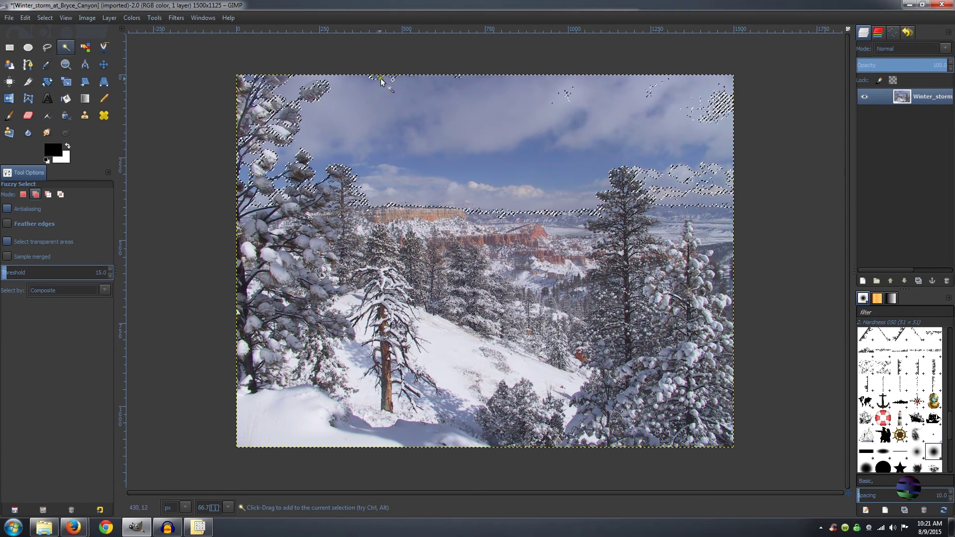
drag(375, 76, 390, 78)
mouse_move(678, 171)
mouse_down()
mouse_move(707, 190)
mouse_move(735, 184)
mouse_move(670, 196)
mouse_move(635, 185)
mouse_up()
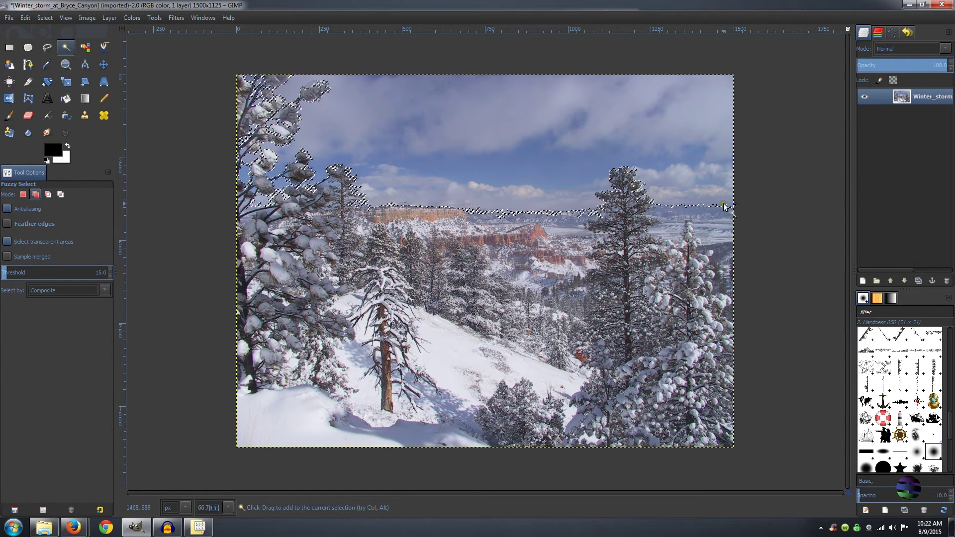
mouse_move(724, 203)
mouse_down()
mouse_move(668, 210)
mouse_move(728, 208)
mouse_up()
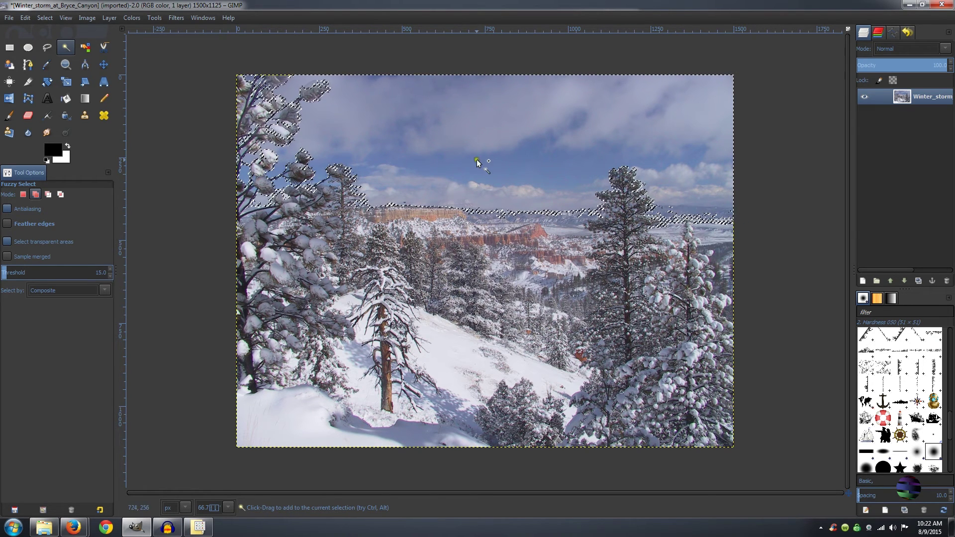
drag(247, 201, 253, 211)
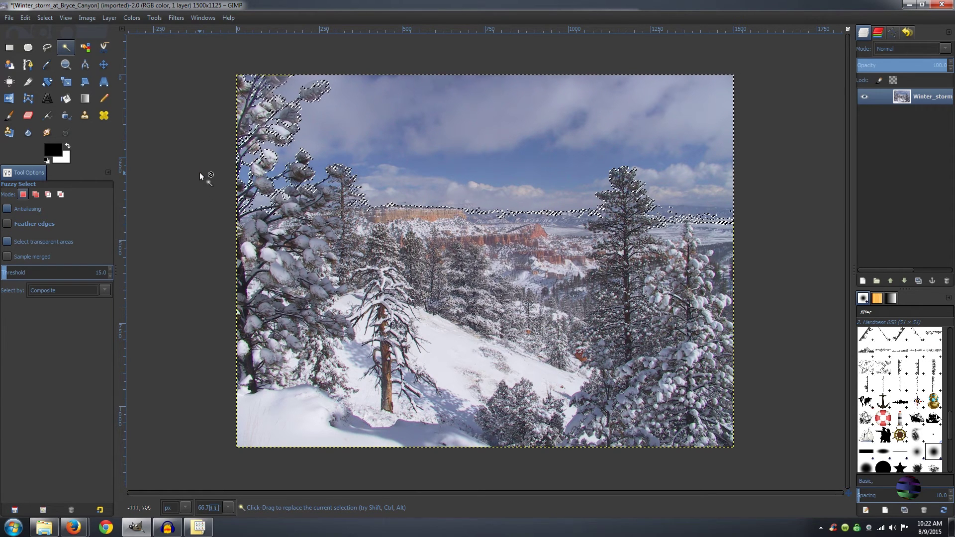
Step: Apply Hue-Saturation to the selected sky with saturation -50 and lightness -25
click(132, 19)
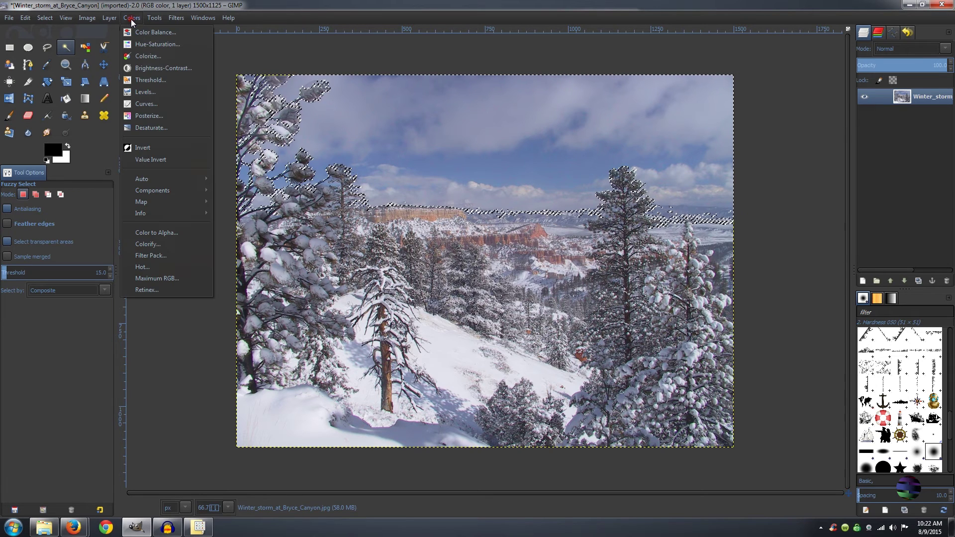
click(138, 43)
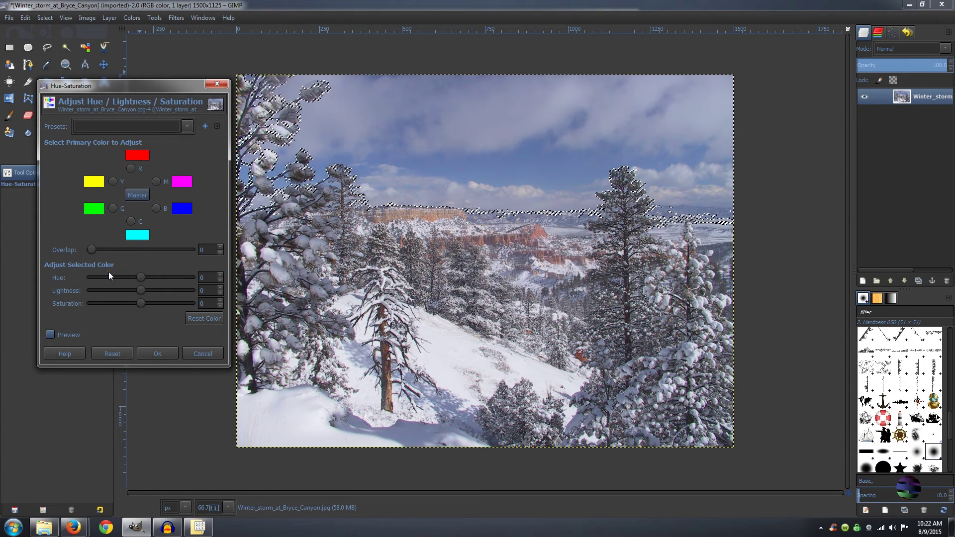
double_click(205, 303)
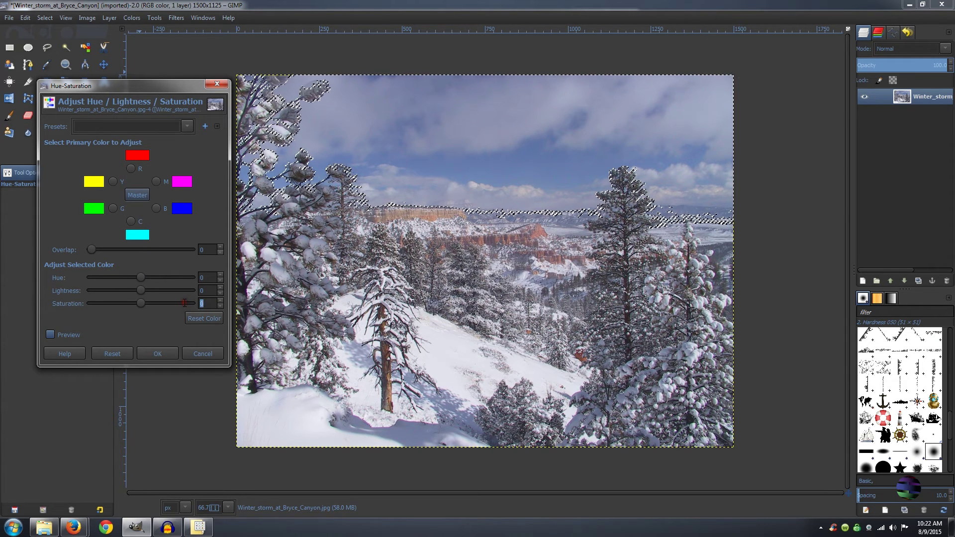
text(-50)
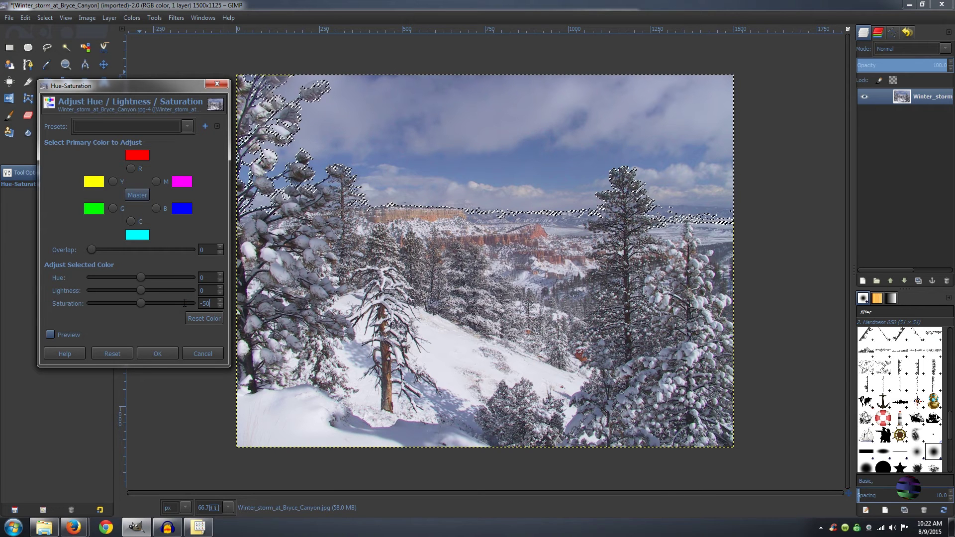
key(Tab)
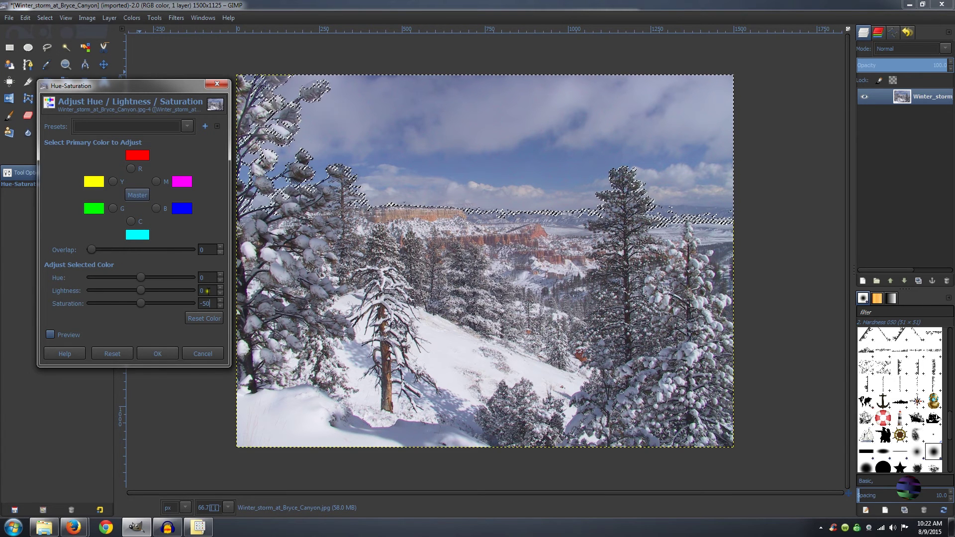
text(-25)
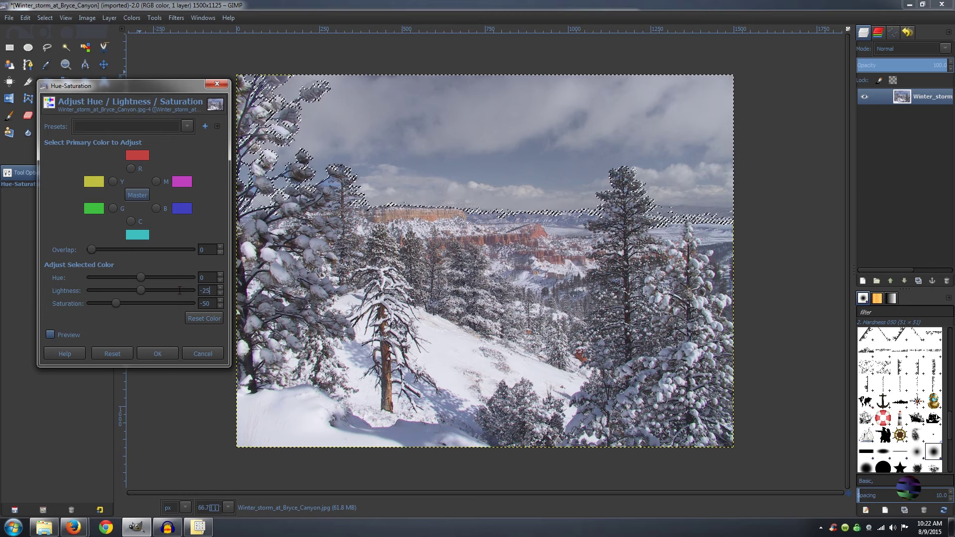
click(165, 355)
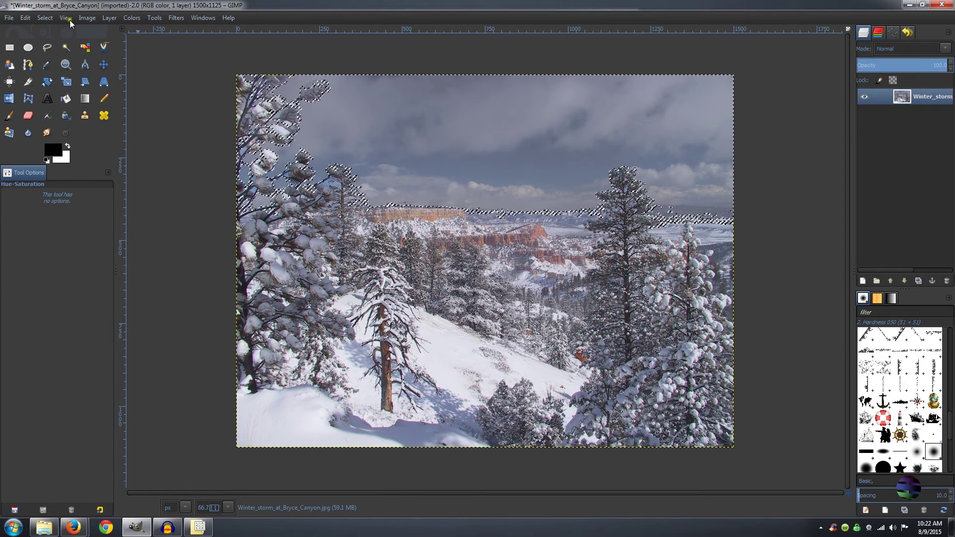
Step: Remove the sky selection and duplicate the photo layer
click(45, 18)
click(56, 44)
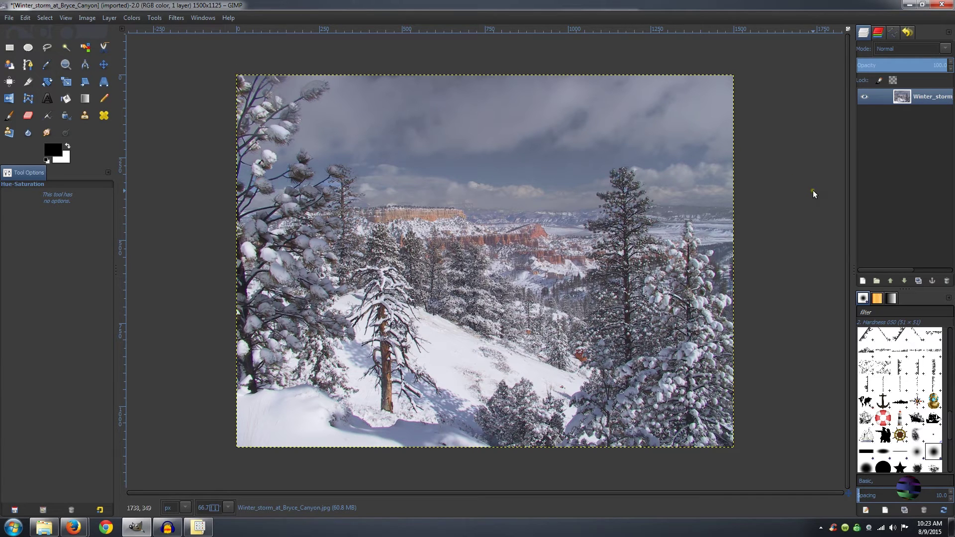
click(917, 280)
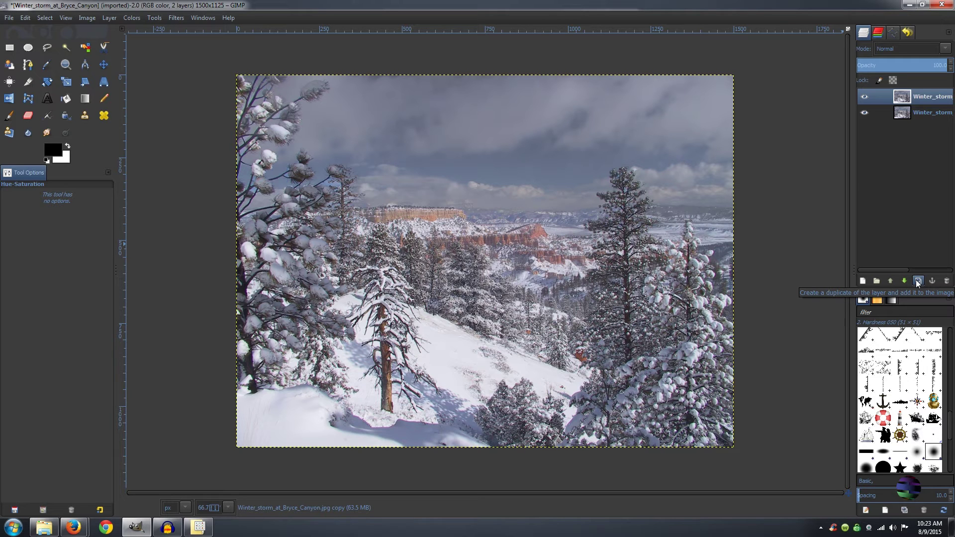
click(52, 151)
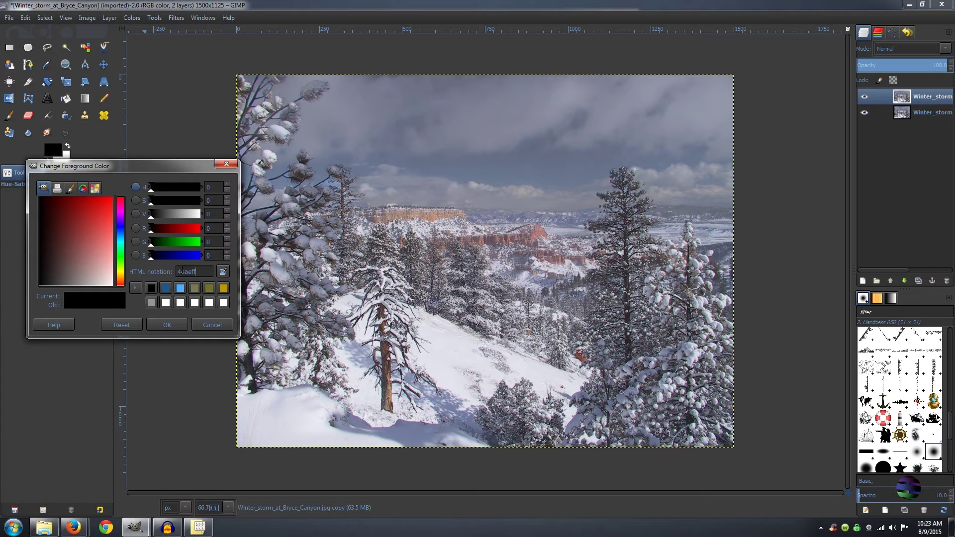
Step: Set the foreground colour to light blue 4eaeff and the background to dark blue 1b5a8f
key(Return)
click(169, 326)
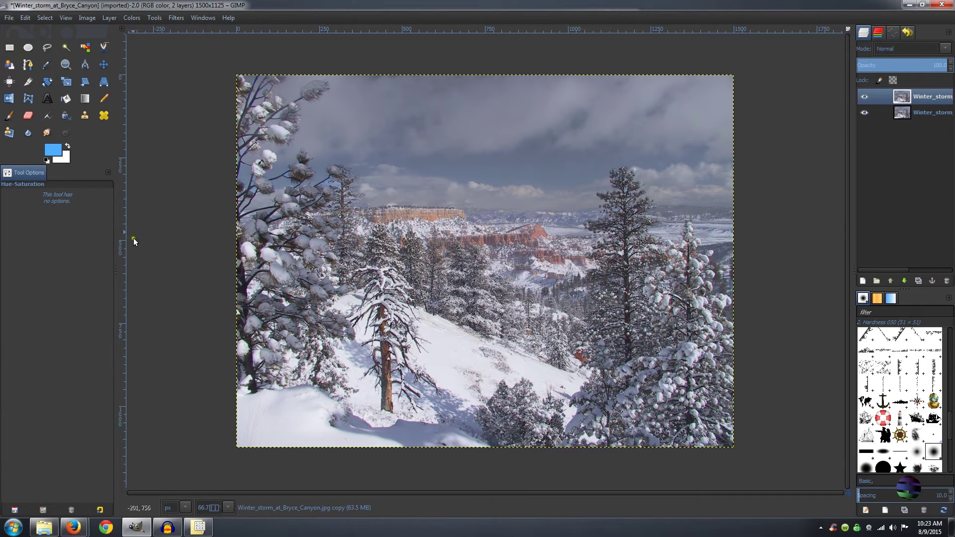
click(64, 159)
drag(194, 272, 140, 269)
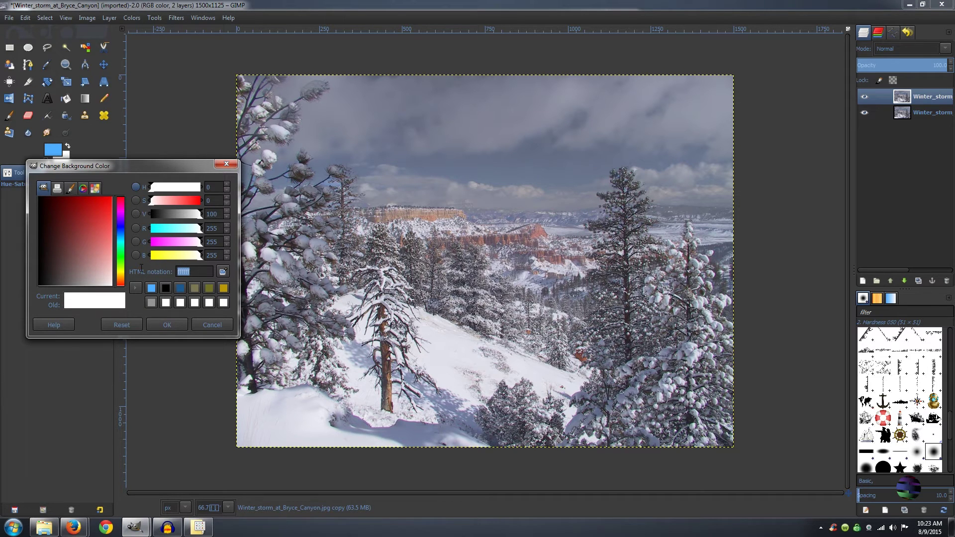
text(1b5a8f)
click(166, 325)
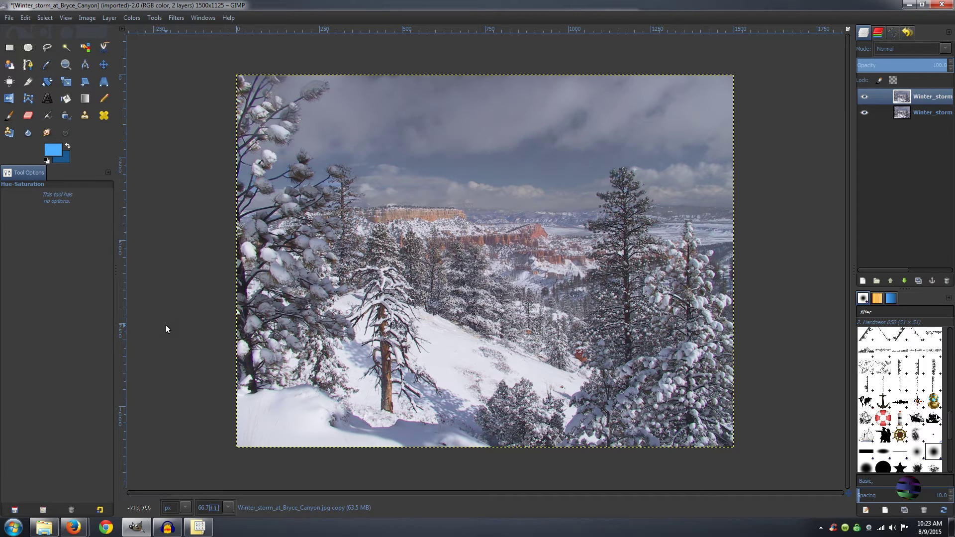
click(137, 18)
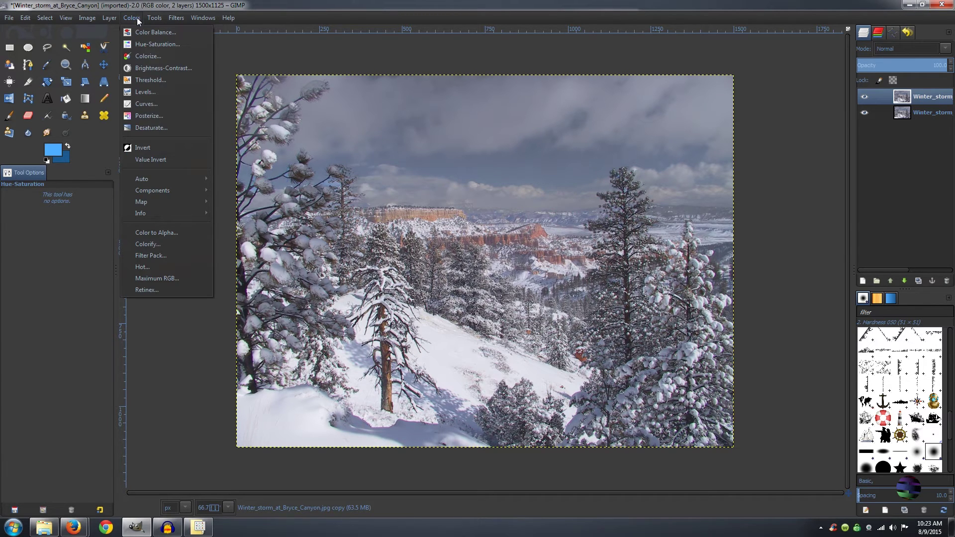
Step: Apply Gradient Map to the copy layer, turning the canyon into blue two-tone
mouse_move(156, 201)
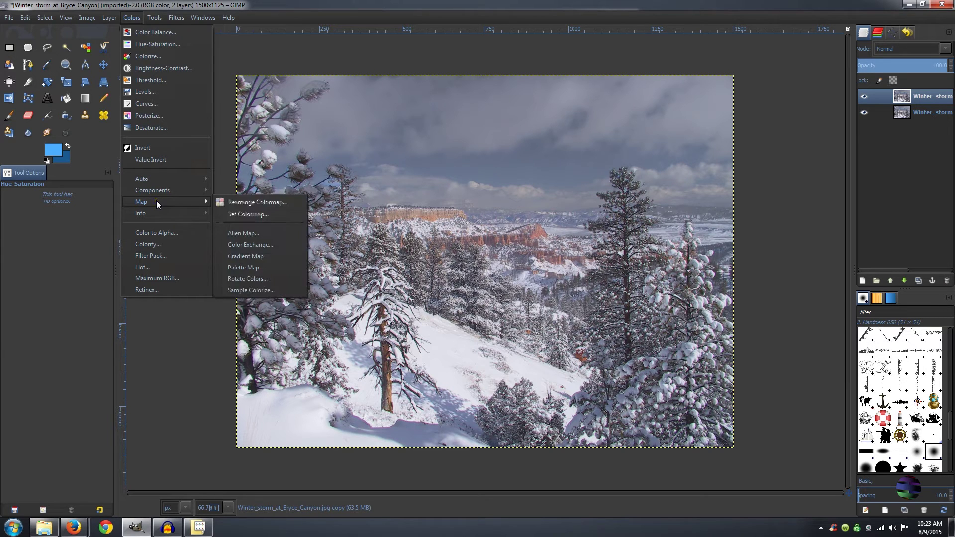
click(247, 257)
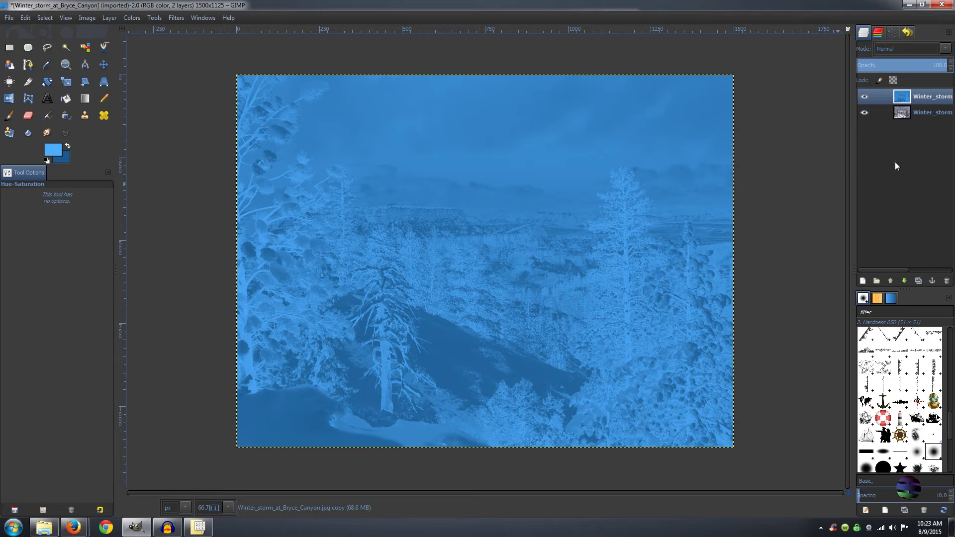
Step: Set the blue copy layer to Overlay mode at 45 opacity
click(947, 48)
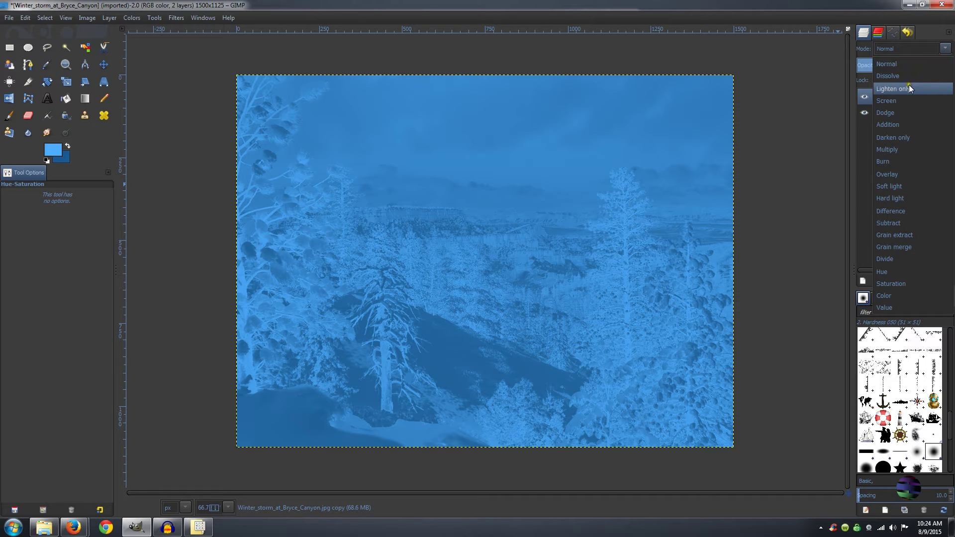
click(905, 175)
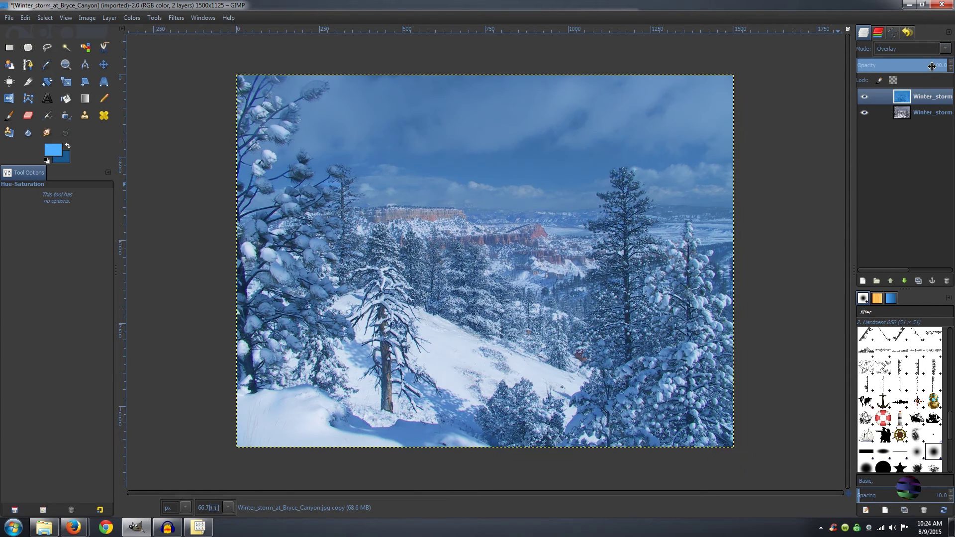
drag(933, 67, 935, 64)
click(947, 67)
text(45)
key(Return)
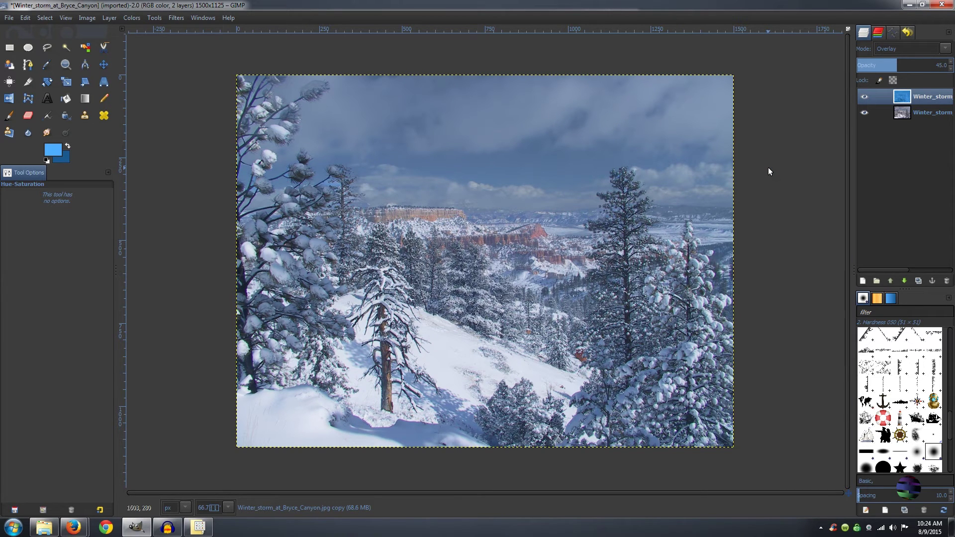
Step: Reset colours to black and white and add a black-filled layer named Snow
click(46, 160)
click(864, 281)
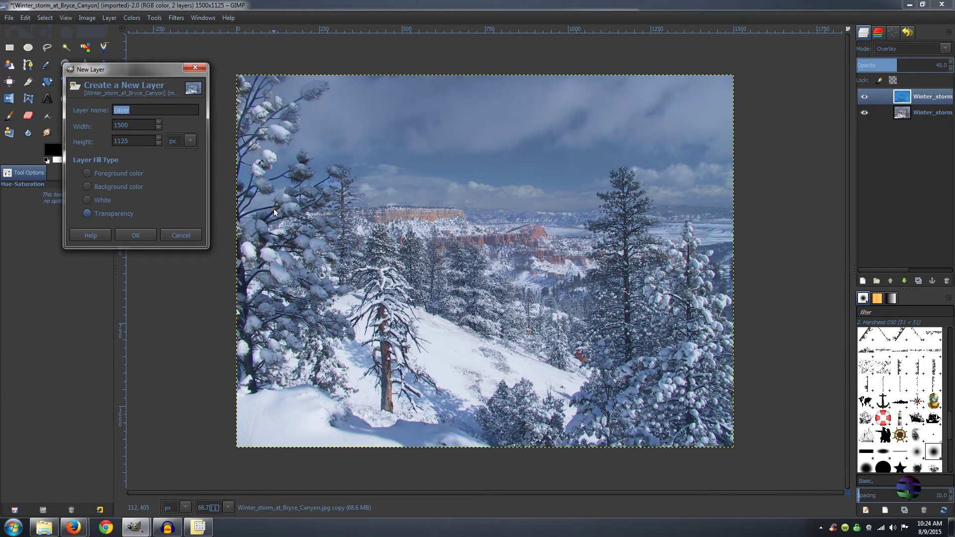
text(Snow)
click(88, 172)
click(133, 237)
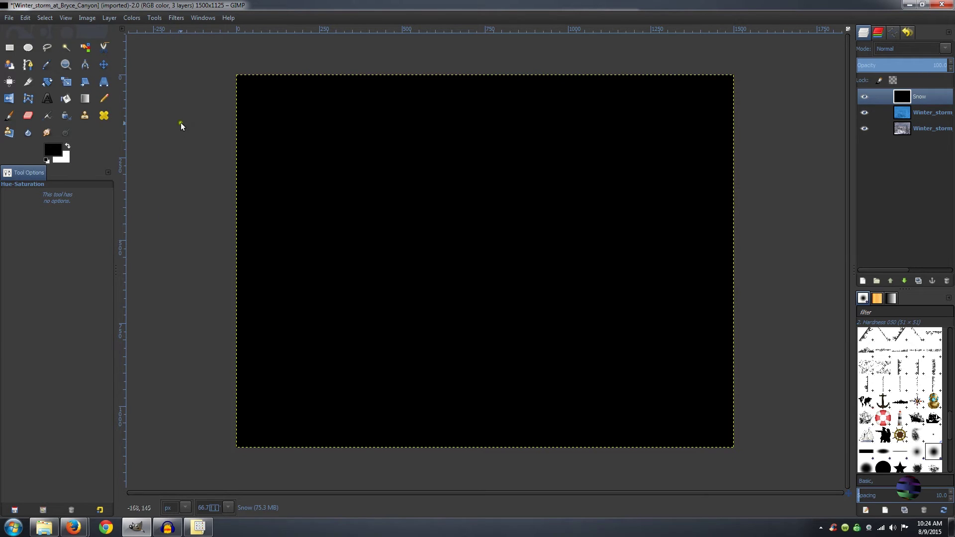
Step: Apply HSV Noise to the Snow layer with Holdness 3, Hue 180, Saturation 0, Value 255
click(175, 19)
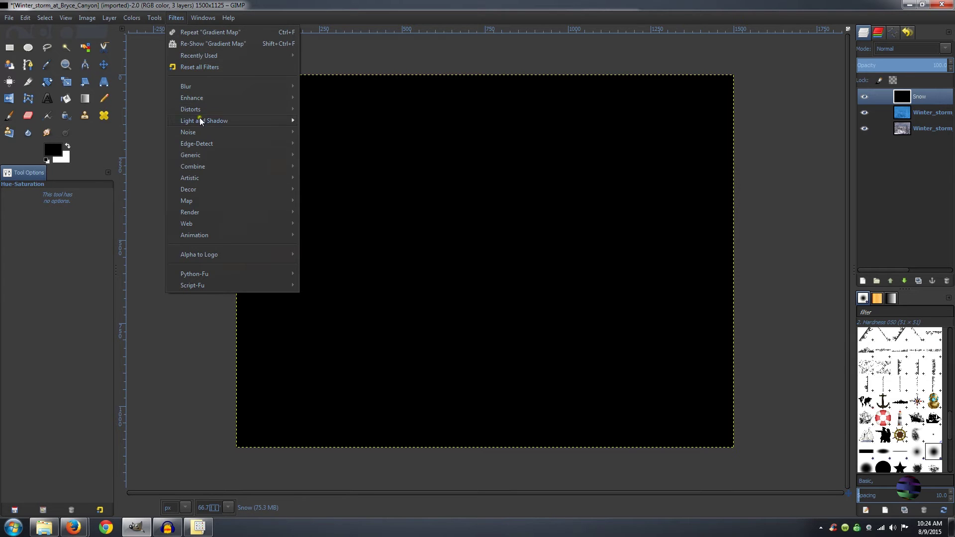
mouse_move(282, 130)
click(324, 133)
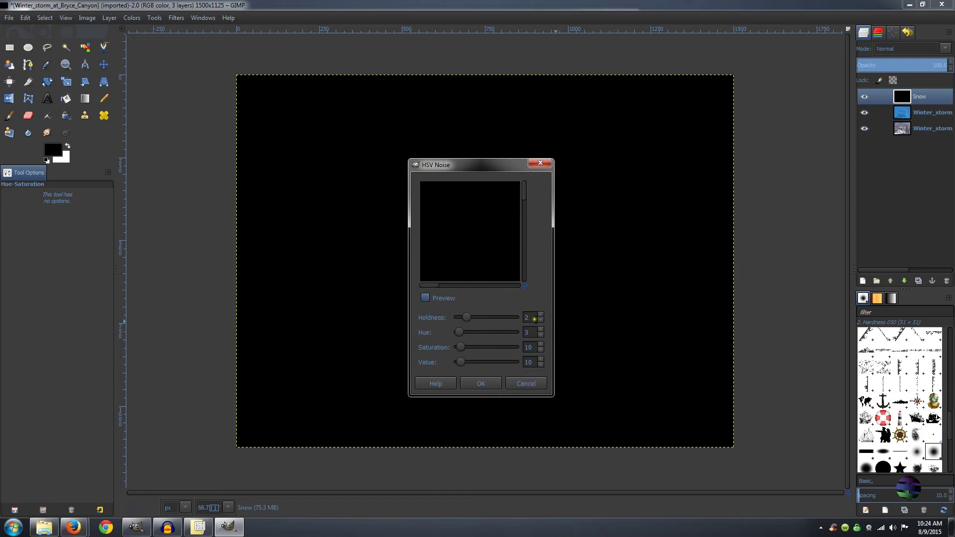
double_click(528, 317)
text(3)
key(Return)
double_click(528, 332)
text(180)
double_click(530, 347)
text(0)
double_click(529, 362)
text(255)
click(487, 385)
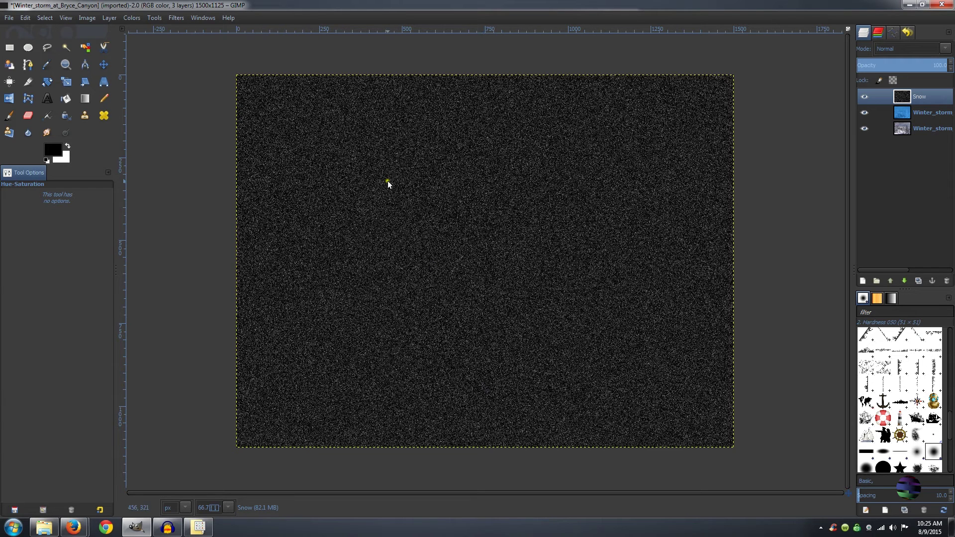
Step: Blur the Snow layer's noise with a Gaussian Blur of radius 2.0
click(177, 19)
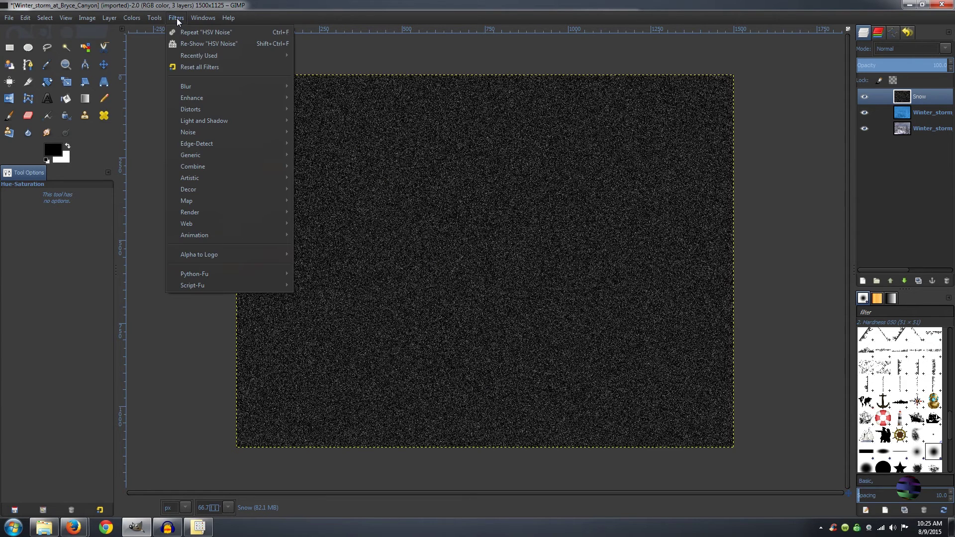
mouse_move(195, 88)
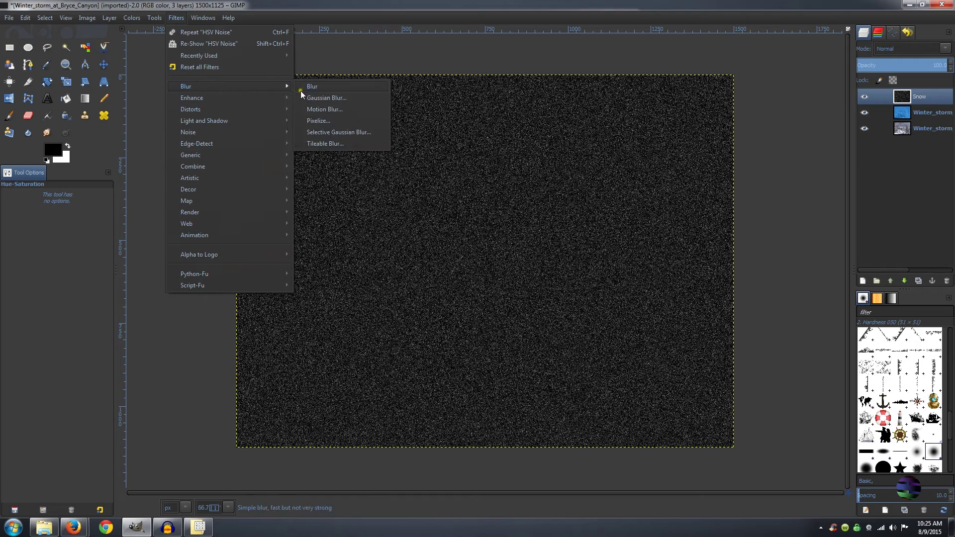
click(321, 97)
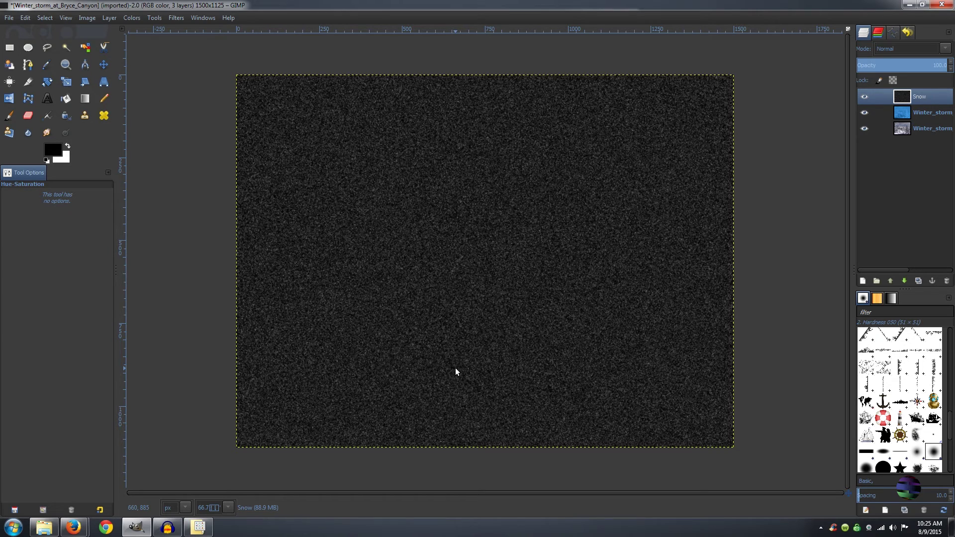
Step: Apply Levels to the Snow layer with input levels 45, gamma 1.82 and high 179
click(132, 20)
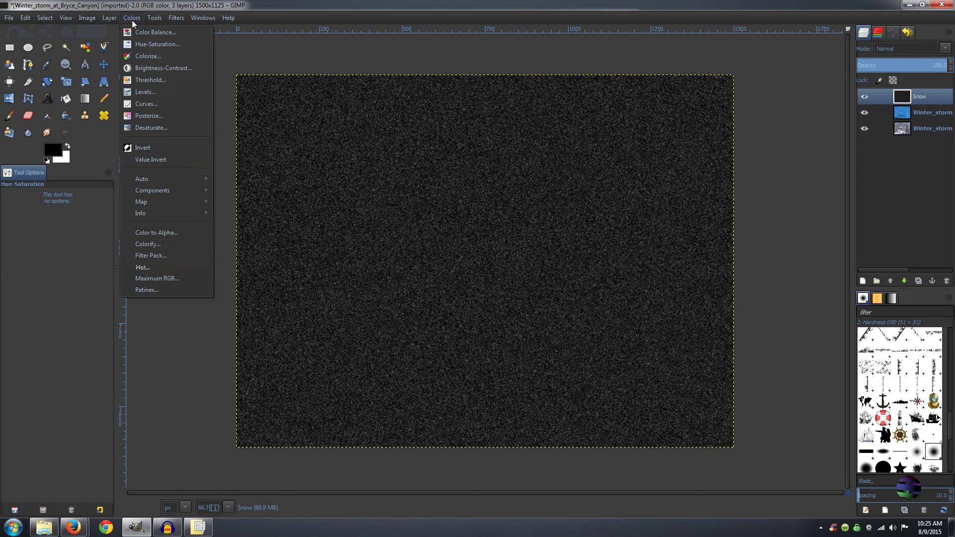
click(144, 91)
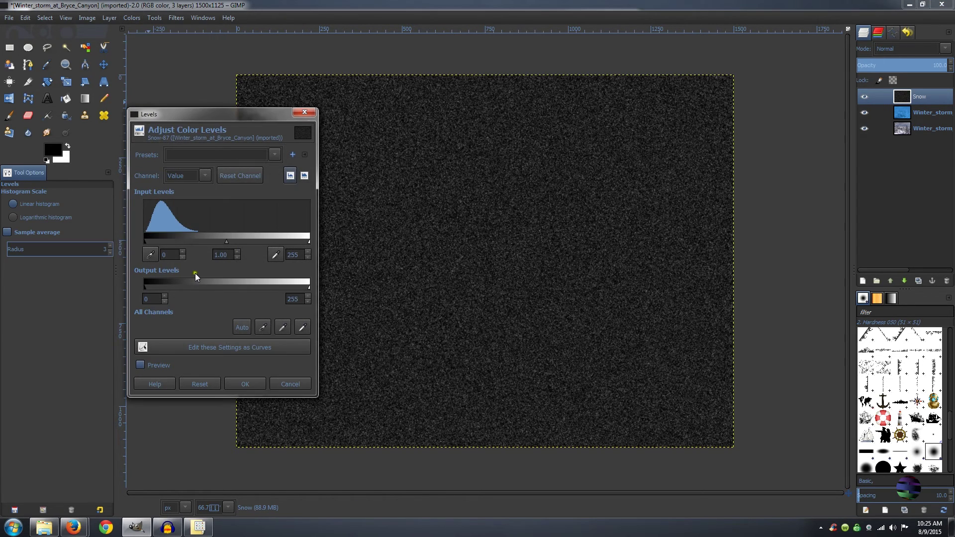
double_click(164, 255)
text(45)
key(Tab)
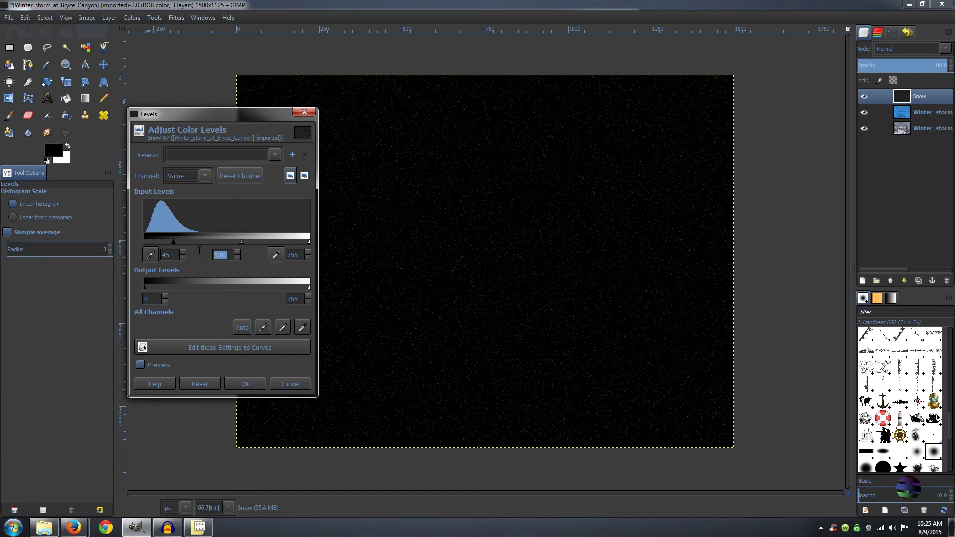
text(1.82)
key(Tab)
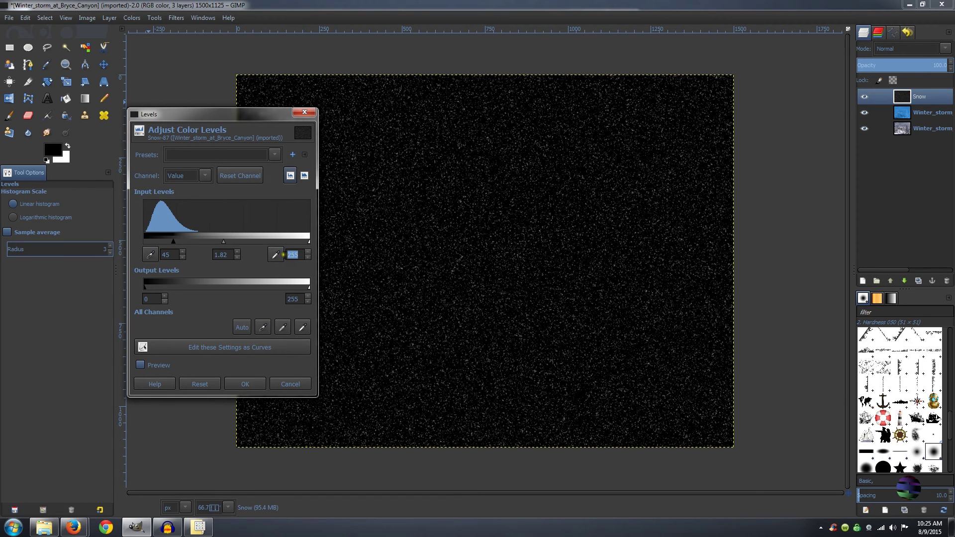
text(179)
click(243, 386)
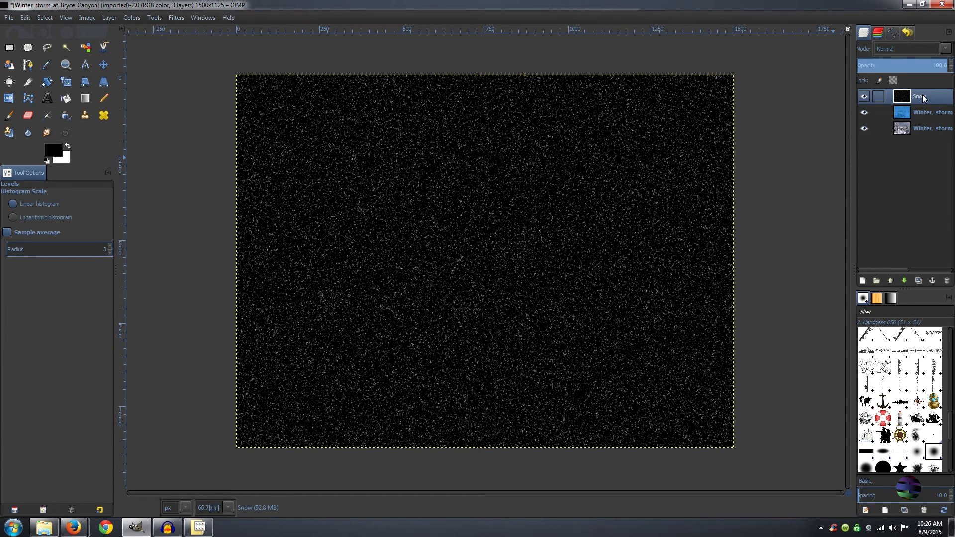
Step: Set the Snow layer's blend mode to Screen
click(945, 49)
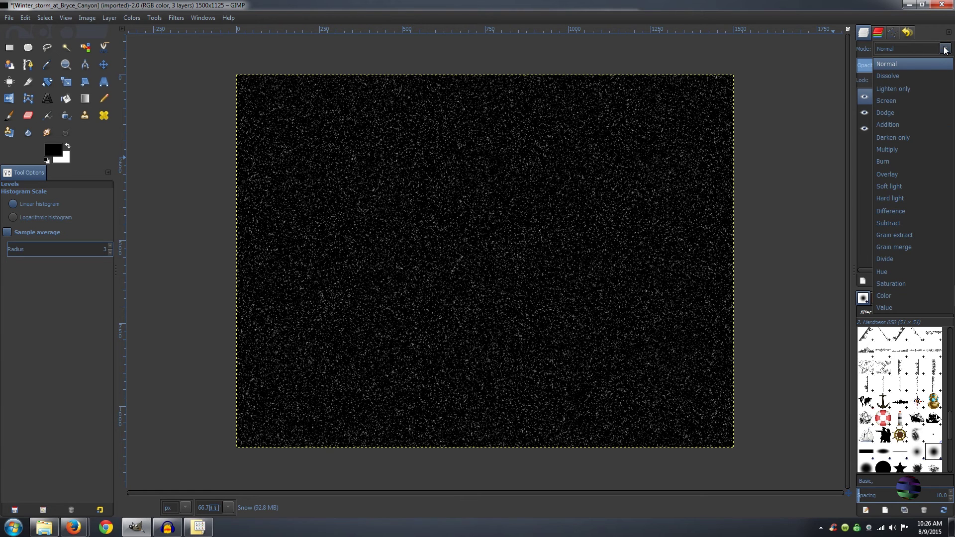
click(888, 102)
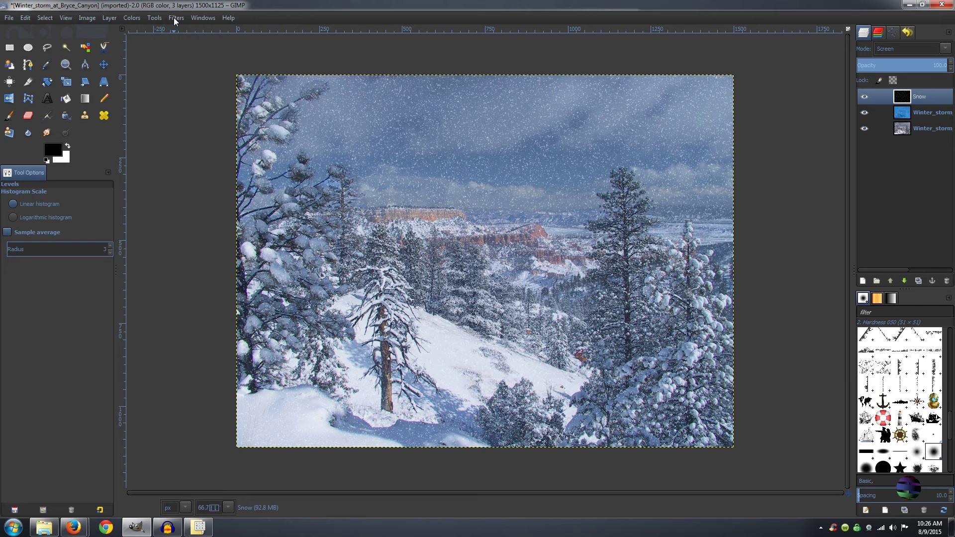
Step: Apply a Motion Blur of length 4 at angle 232 to the Snow layer
click(175, 20)
mouse_move(191, 87)
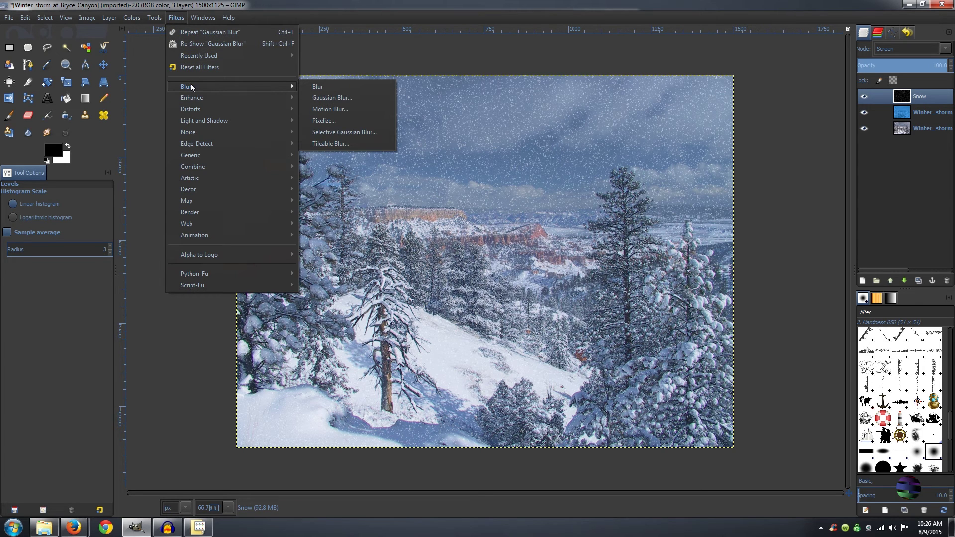
click(329, 109)
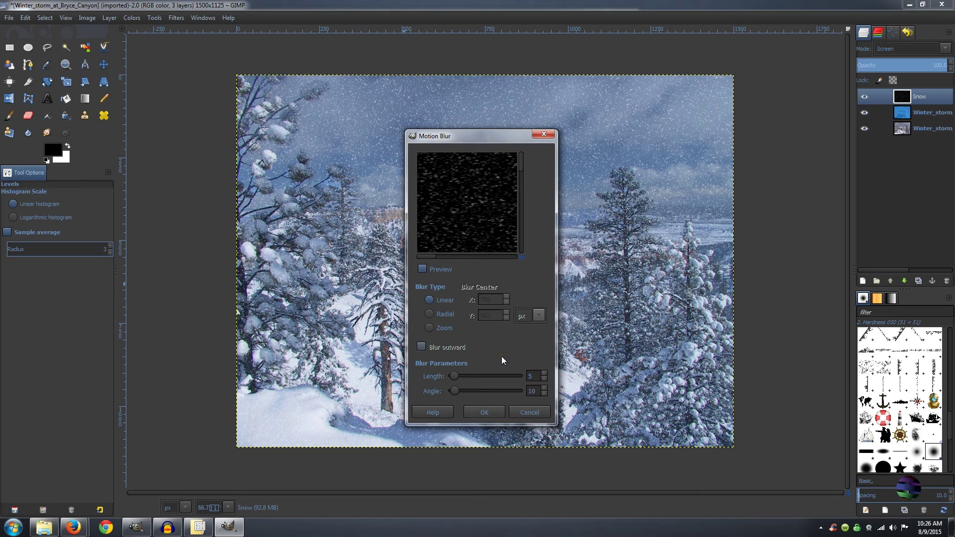
click(545, 379)
double_click(532, 391)
text(232)
click(484, 414)
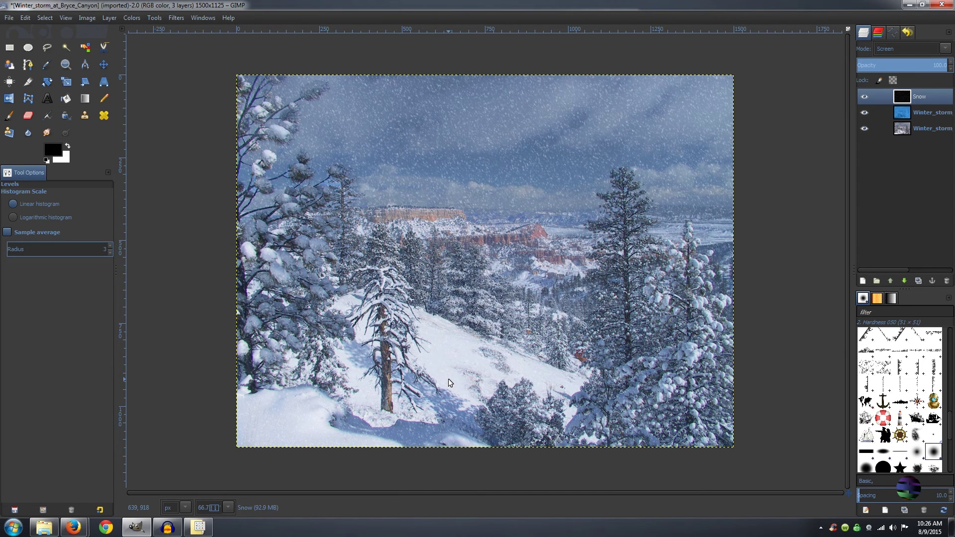
Step: Duplicate the Snow layer and scale the copy proportionally to 200% (3000 × 2250 pixels)
click(918, 282)
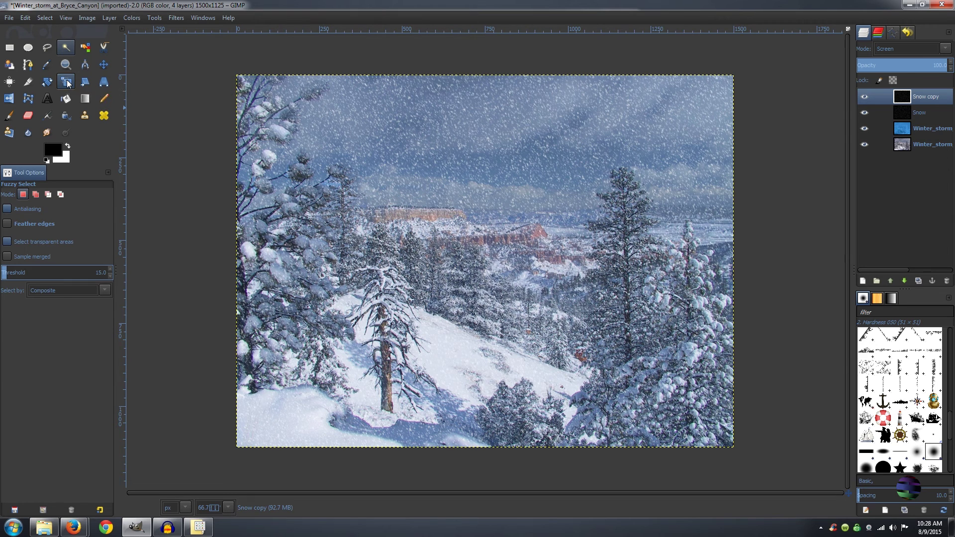
click(66, 82)
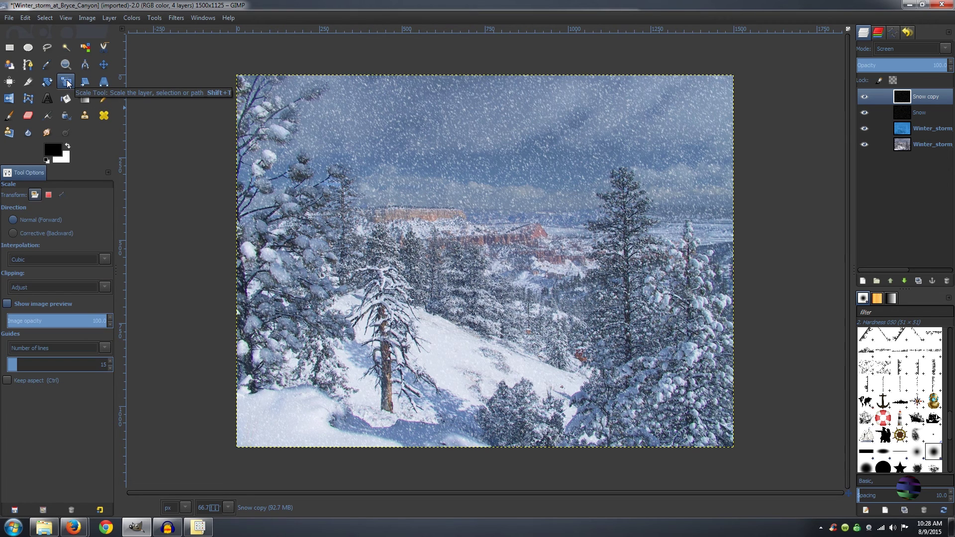
click(267, 125)
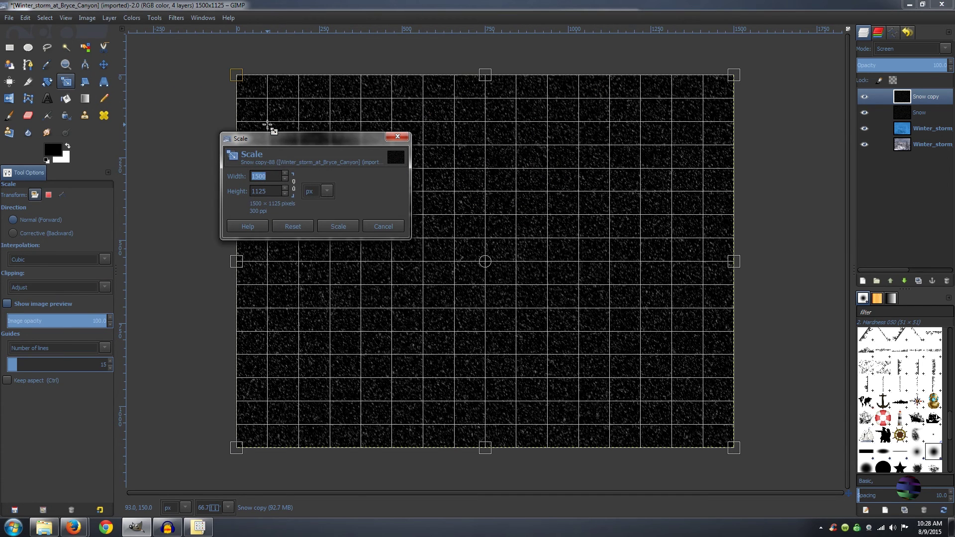
click(294, 183)
click(329, 193)
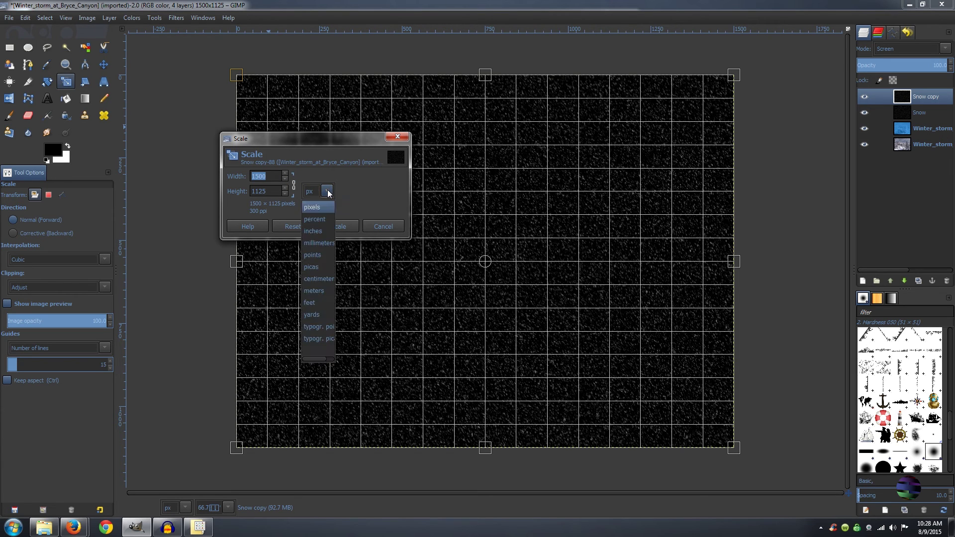
click(314, 215)
drag(254, 176, 243, 176)
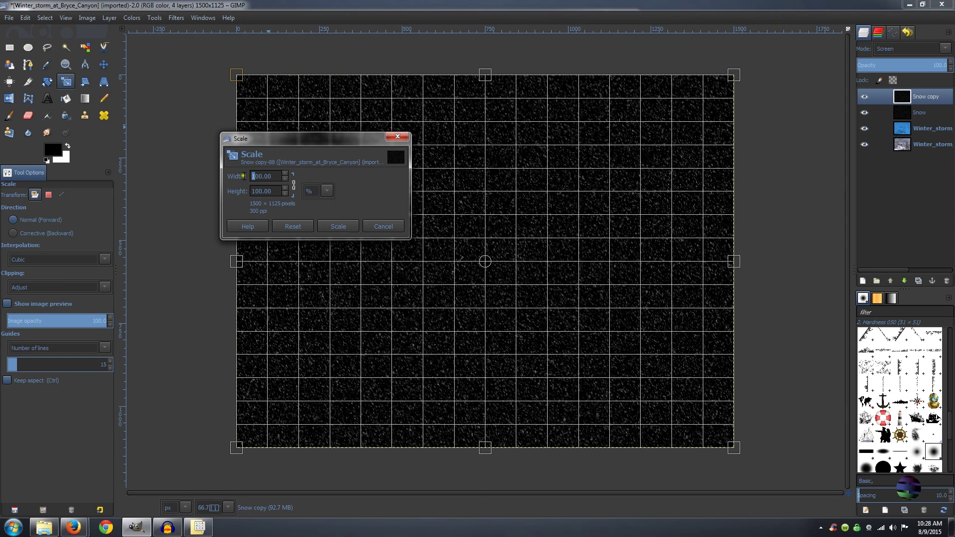
text(2)
key(Return)
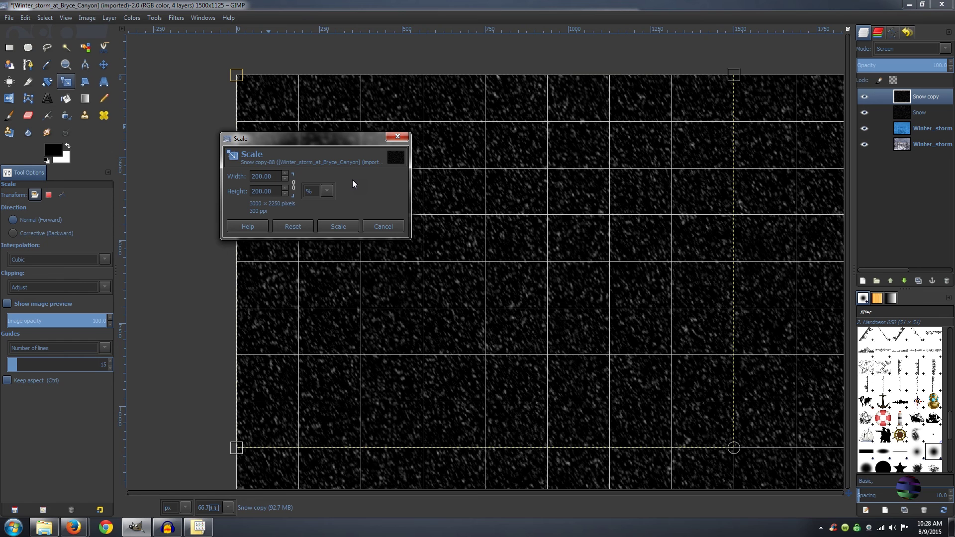
click(337, 227)
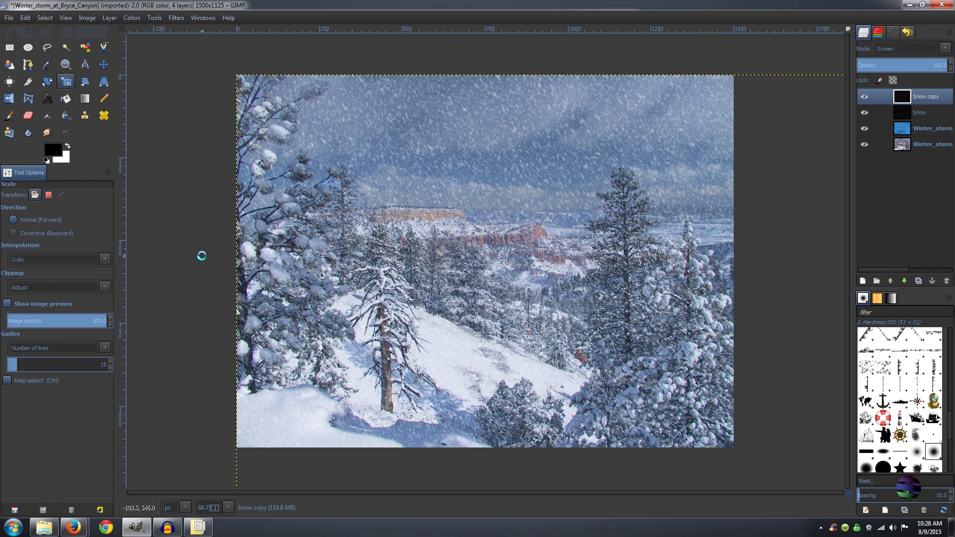
click(110, 16)
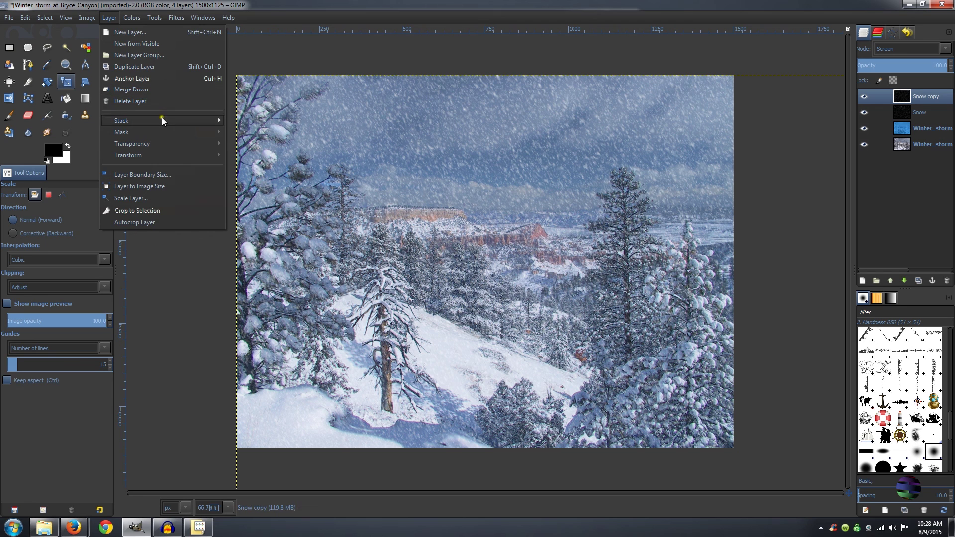
Step: Rotate the enlarged Snow copy layer 180° via Layer > Transform
mouse_move(164, 155)
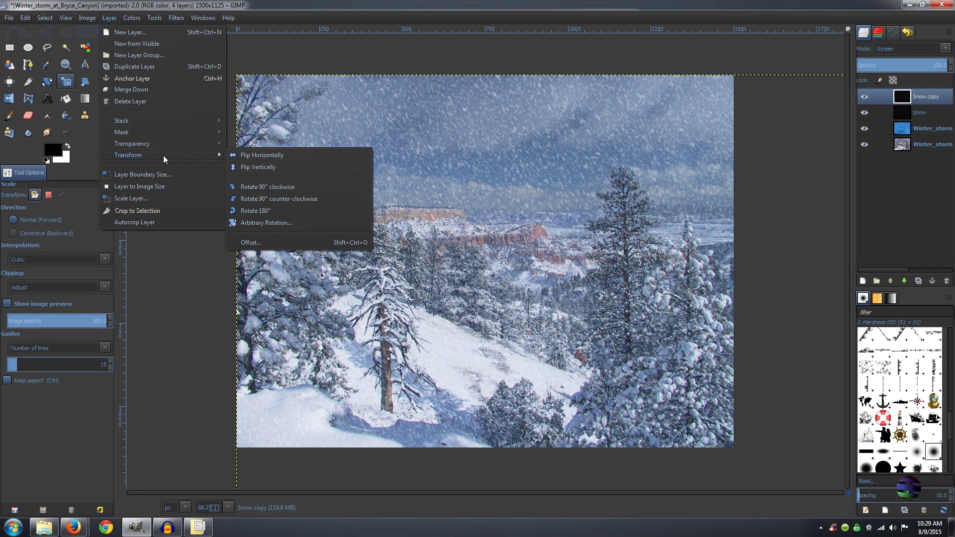
click(261, 211)
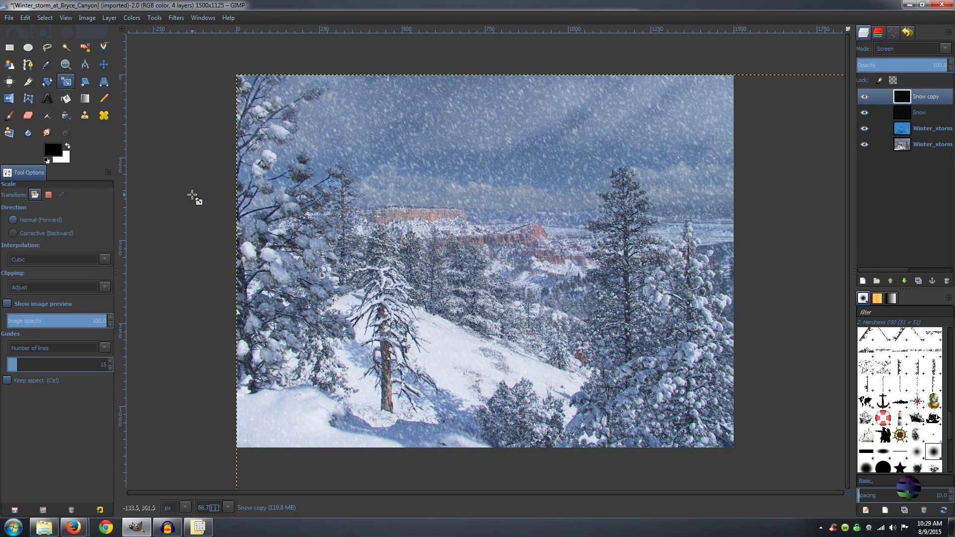